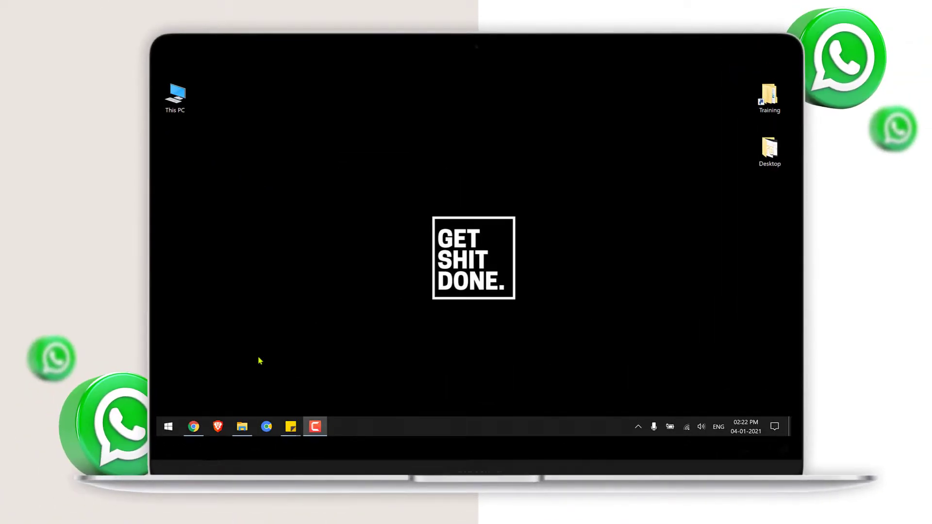
Step: Switch to WhatsApp Web in Chrome, download the CA2 Strategic Digital Marketing PDF from the chat, and check the video message's options
click(194, 426)
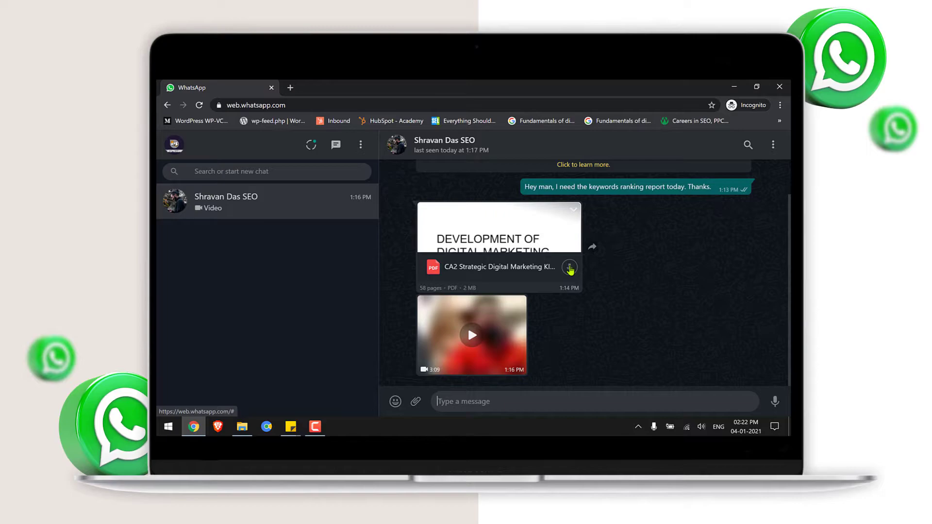
click(570, 269)
click(573, 209)
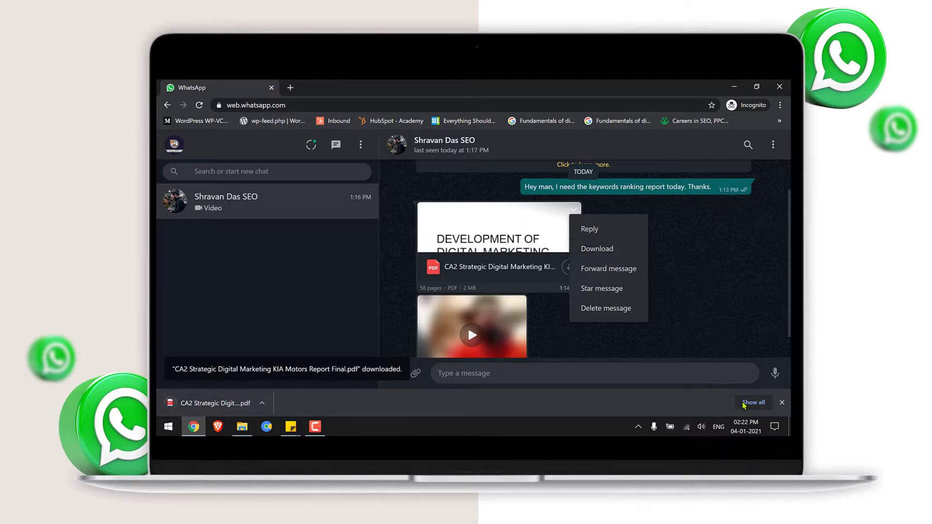
click(781, 402)
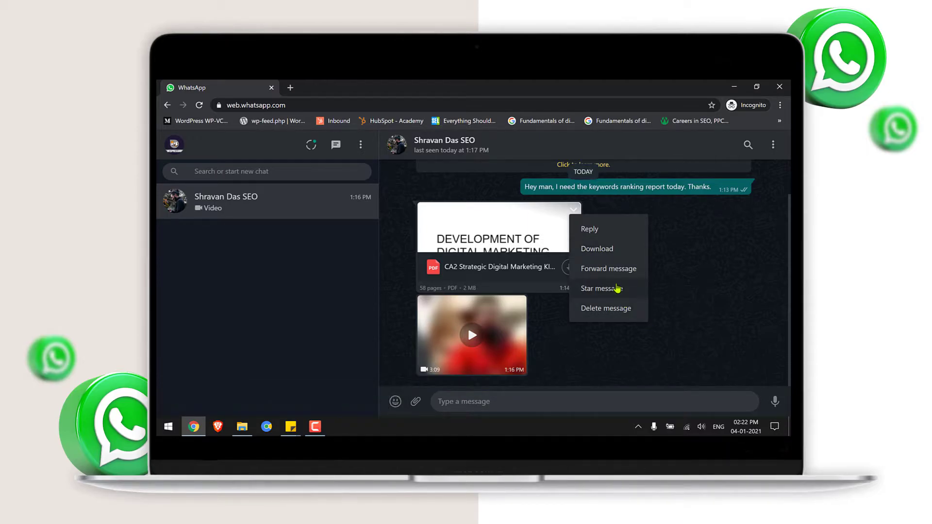
click(671, 326)
click(520, 304)
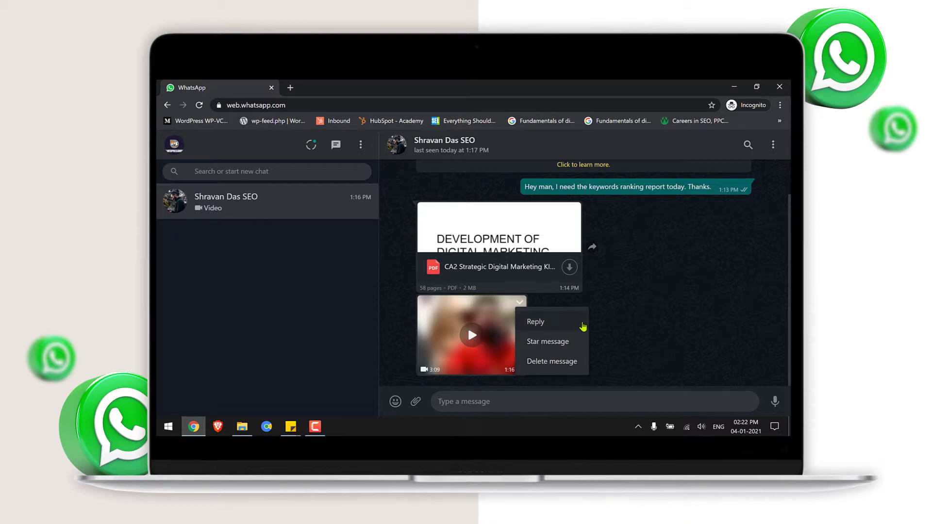
click(645, 323)
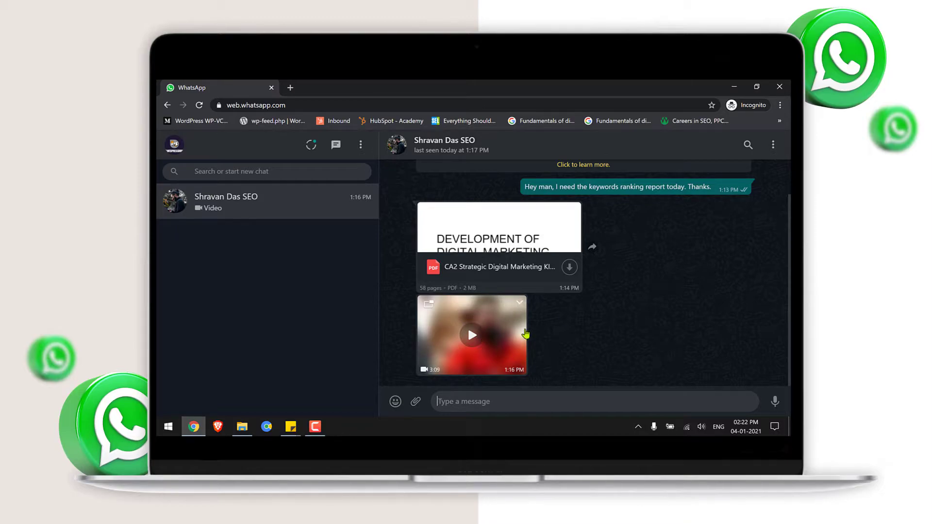
Step: Open the chat's contact info and look through its shared media, docs and links
click(773, 148)
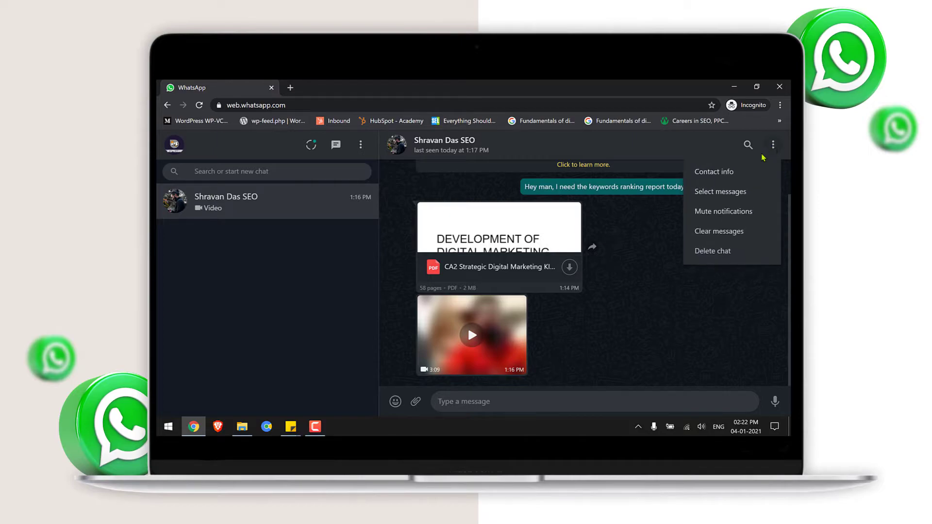
click(723, 178)
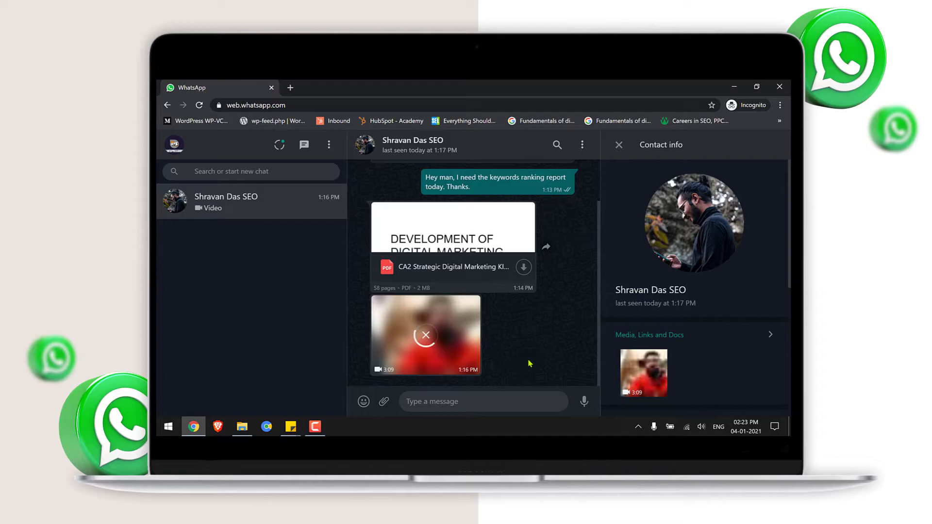
scroll(694, 323, down, 2)
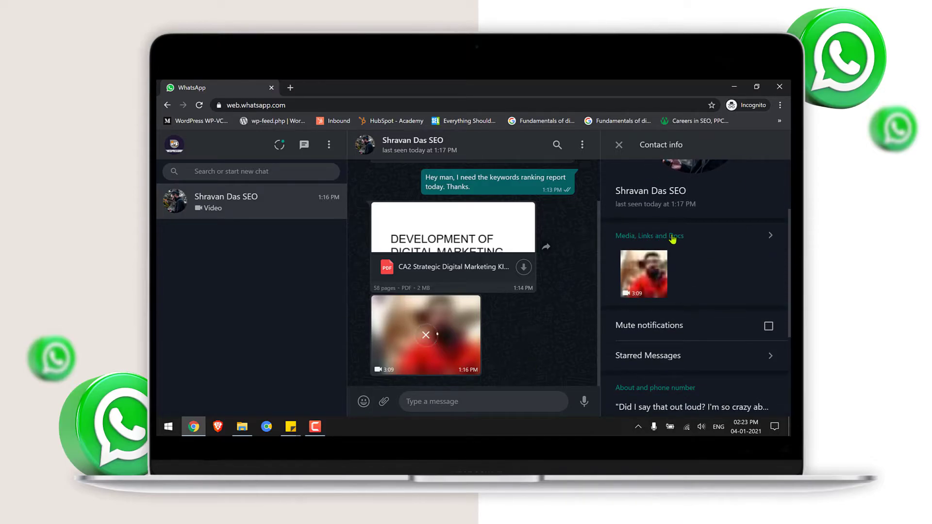
click(711, 240)
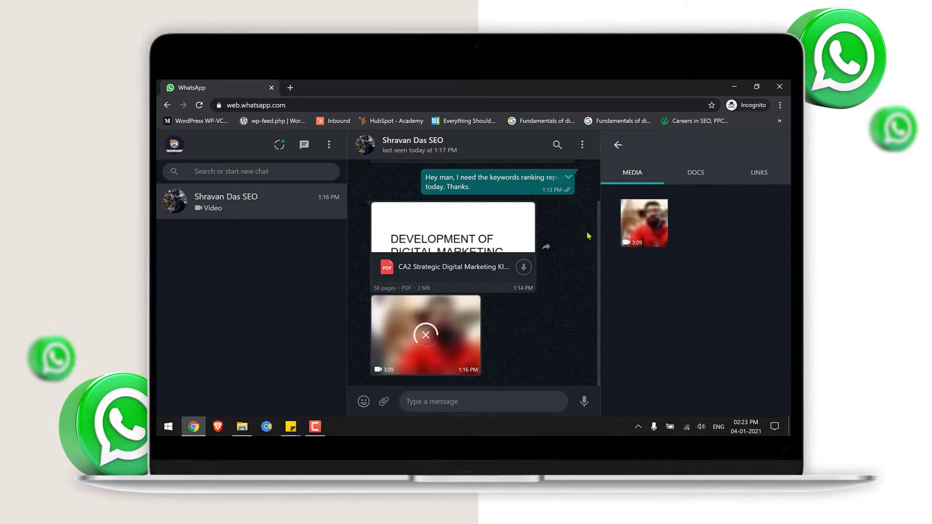
click(704, 184)
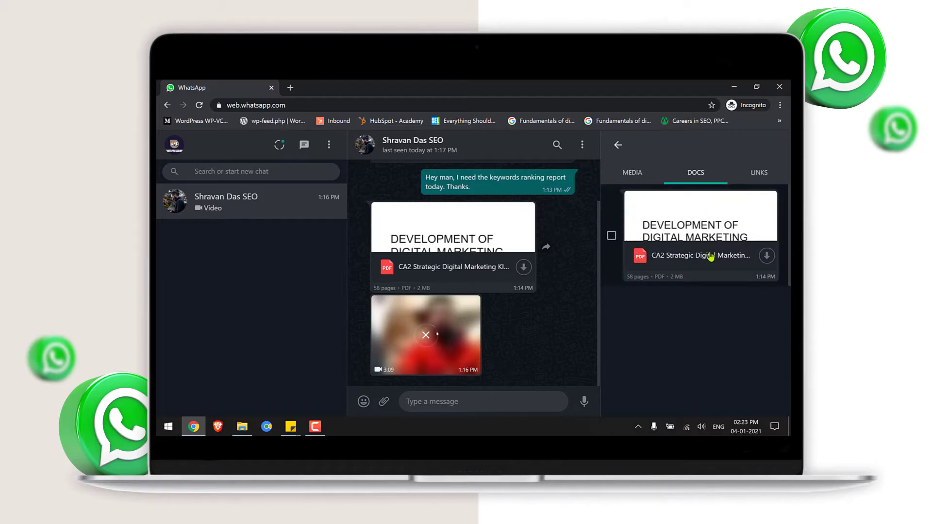
click(762, 179)
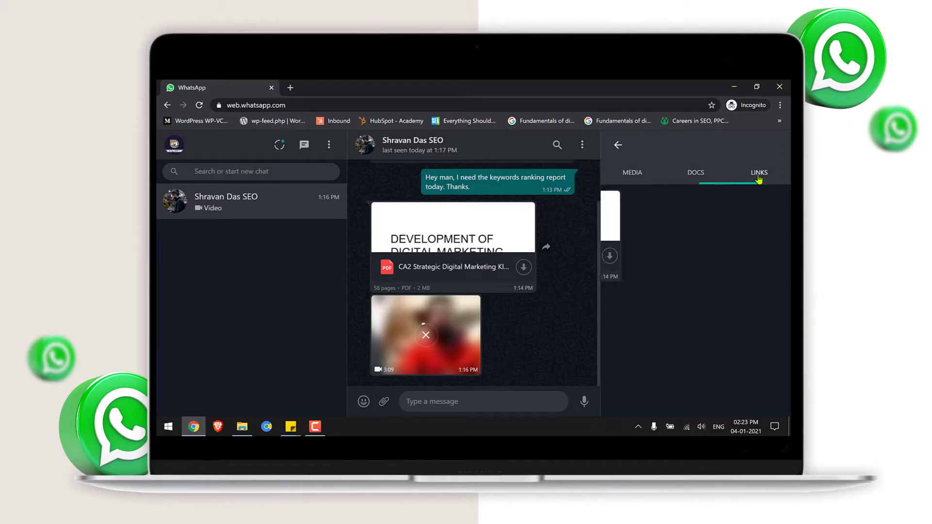
click(627, 179)
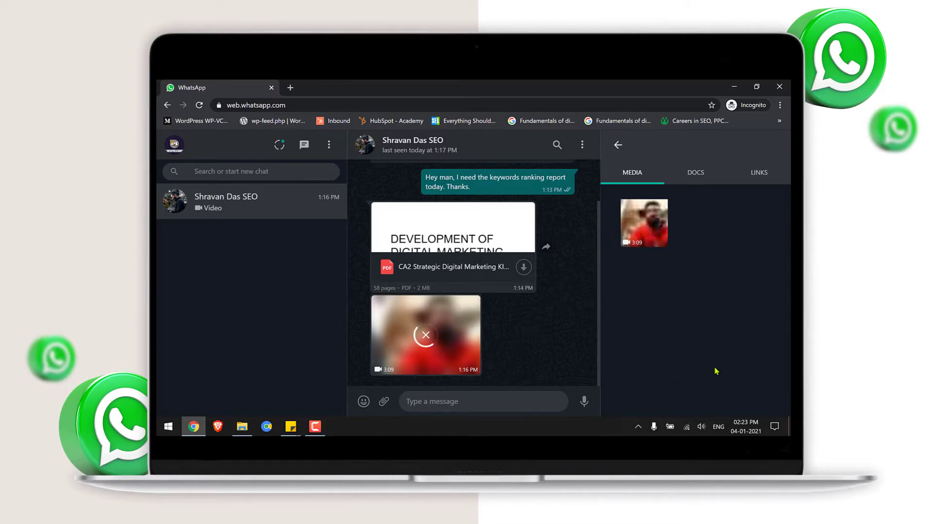
Step: Preview the video from the shared media, and cancel and restart its loading in the chat
click(648, 220)
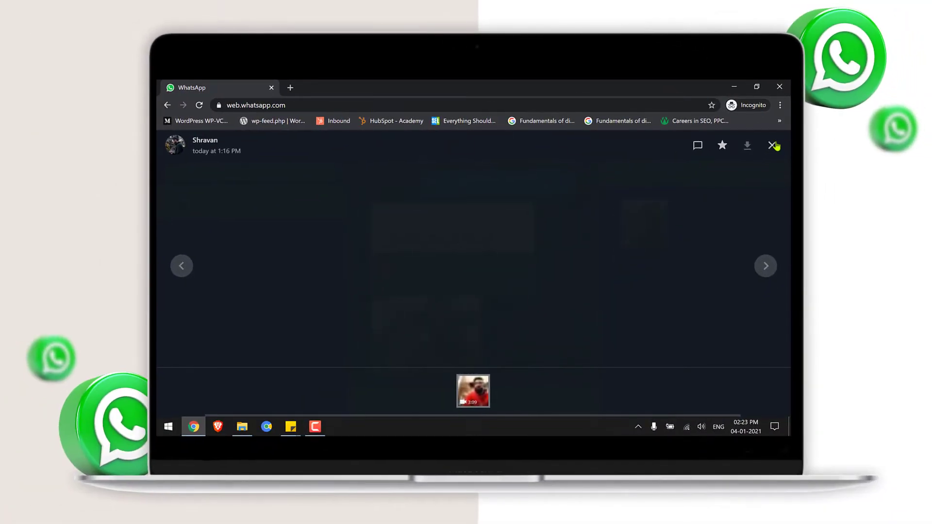
click(718, 219)
click(420, 337)
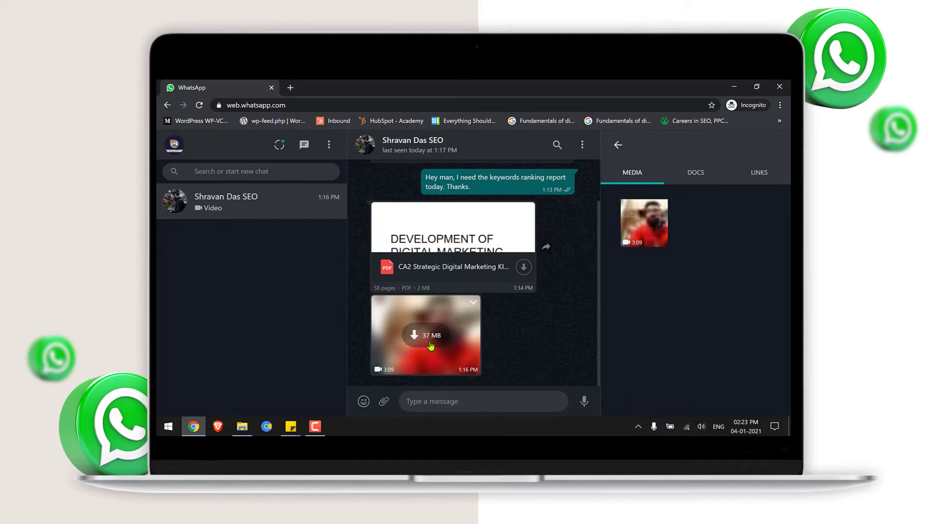
click(430, 345)
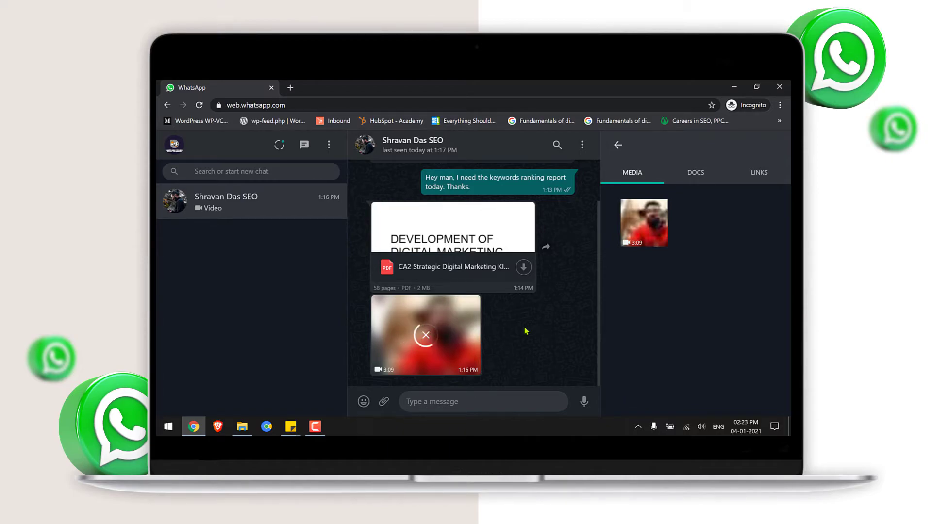
Step: Close the contact's details and download the video message from the chat
mouse_move(635, 226)
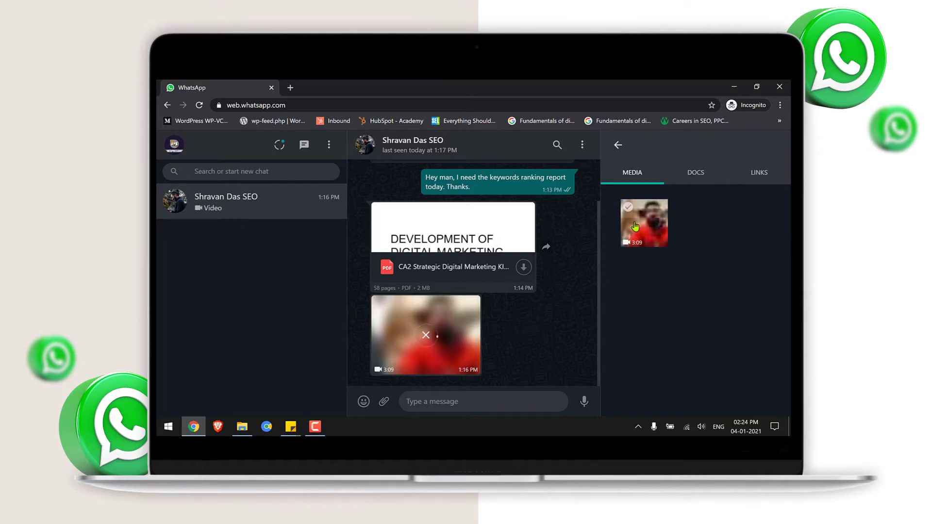
click(618, 145)
click(617, 146)
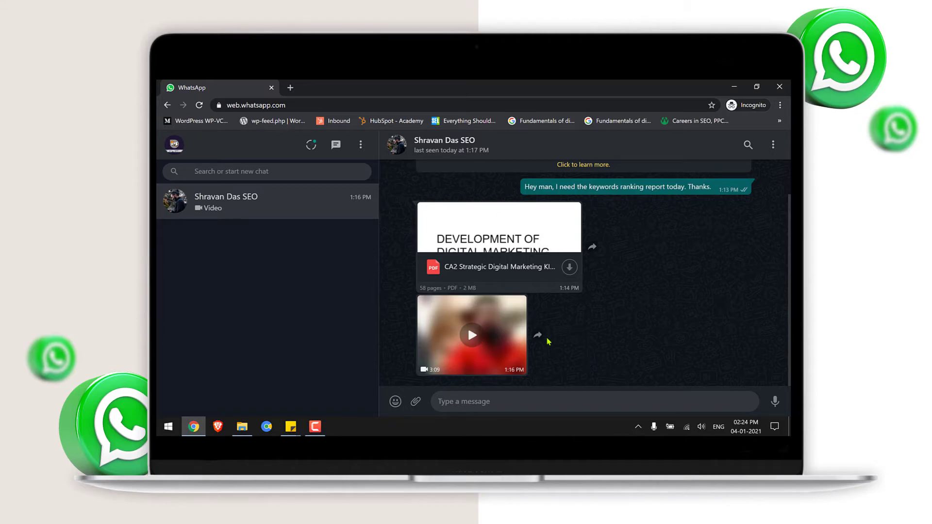
click(519, 302)
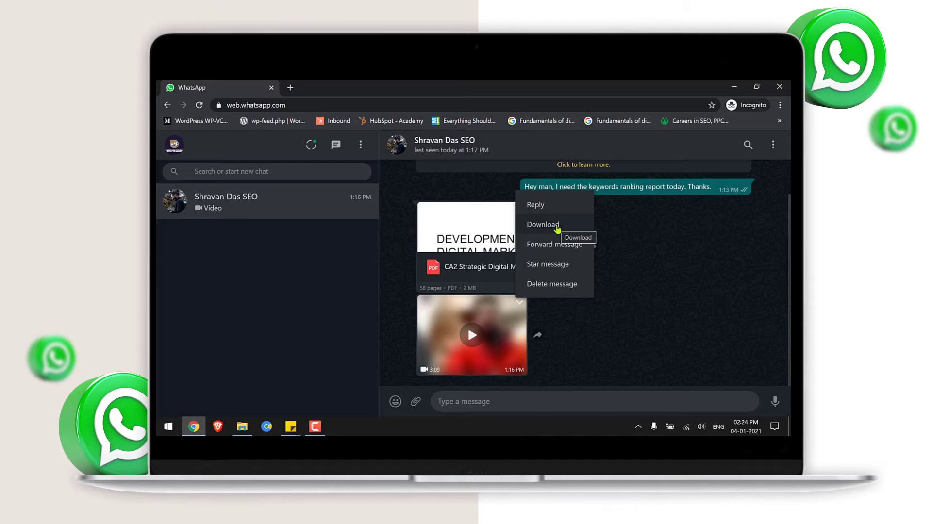
click(561, 229)
Step: View the shared video full size from the contact info, and return to the chat
click(772, 144)
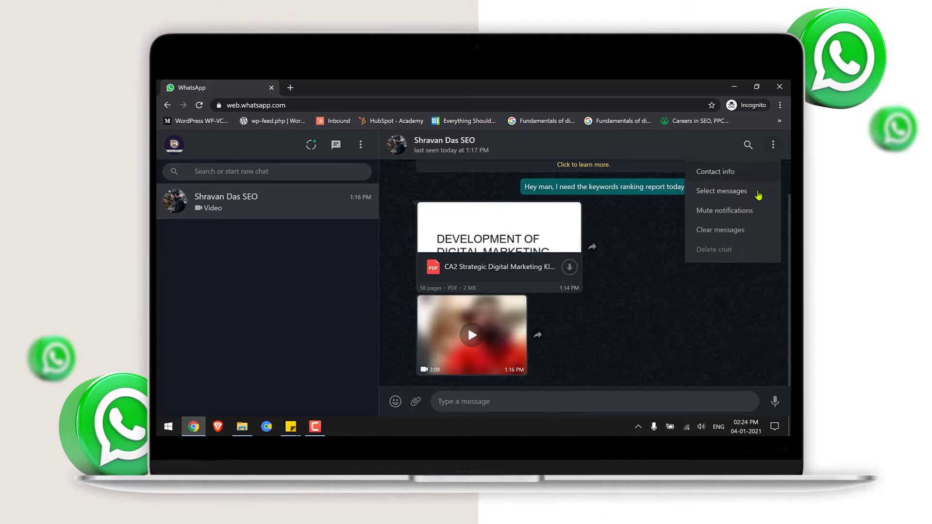
click(725, 174)
scroll(671, 301, down, 4)
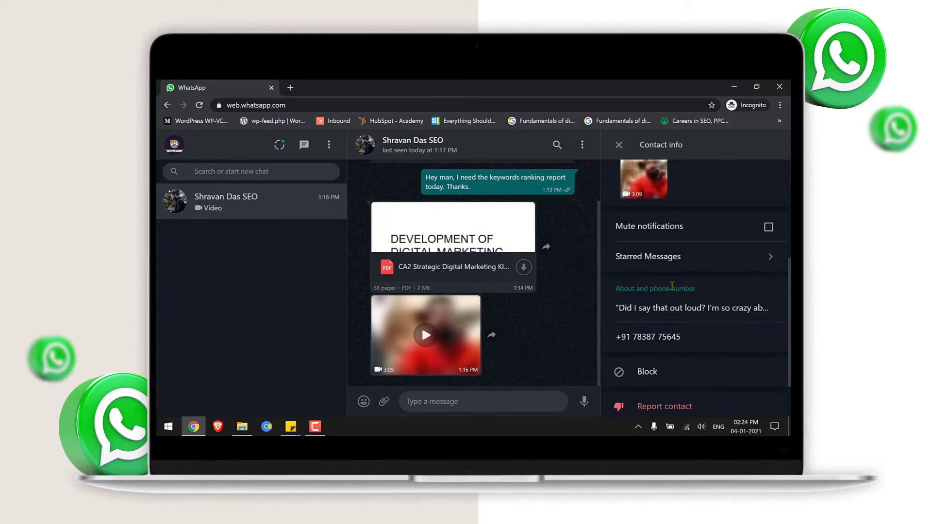
scroll(645, 271, up, 3)
click(642, 277)
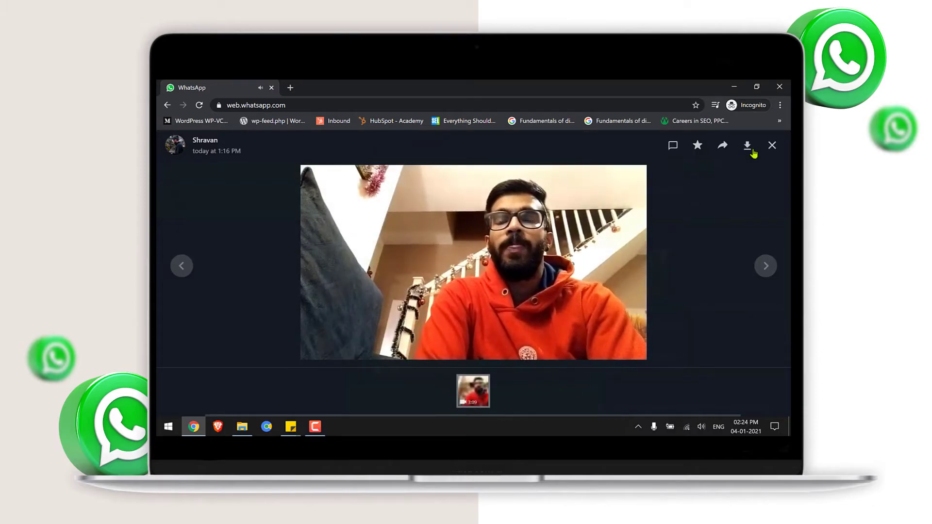
click(313, 347)
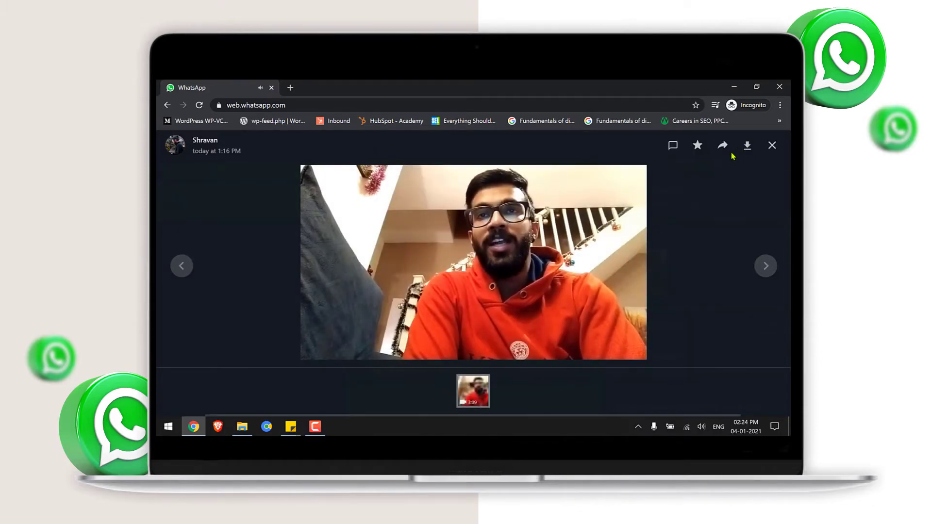
click(773, 145)
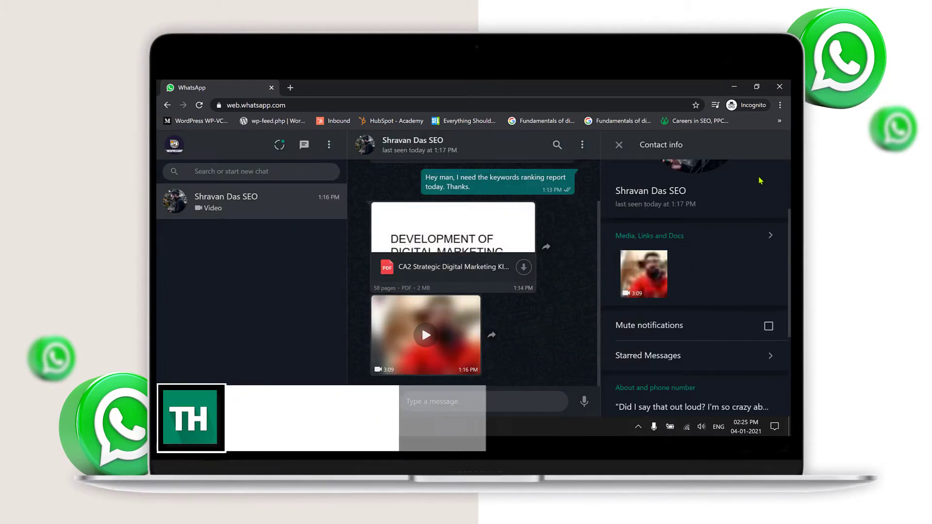
scroll(680, 194, up, 2)
click(619, 145)
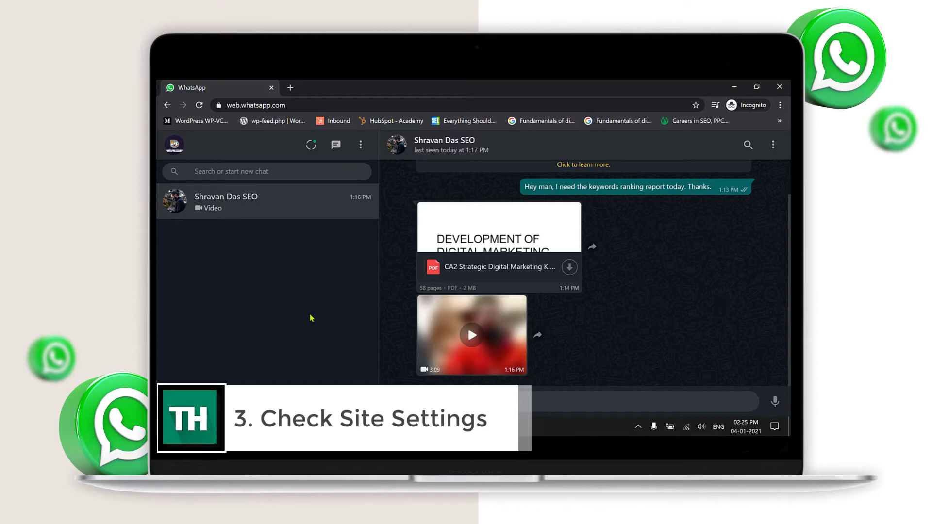
Step: Open the site settings for web.whatsapp.com and review all its permissions, including Automatic downloads
click(218, 106)
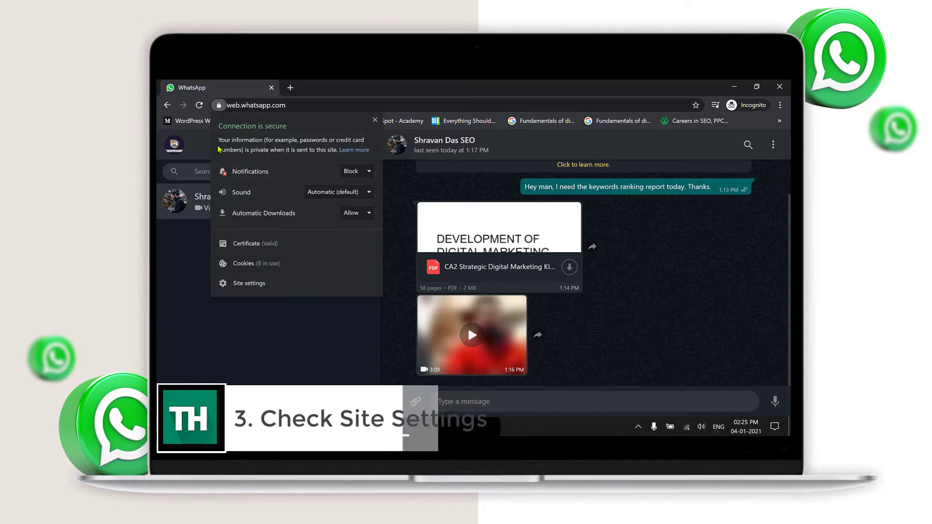
click(262, 287)
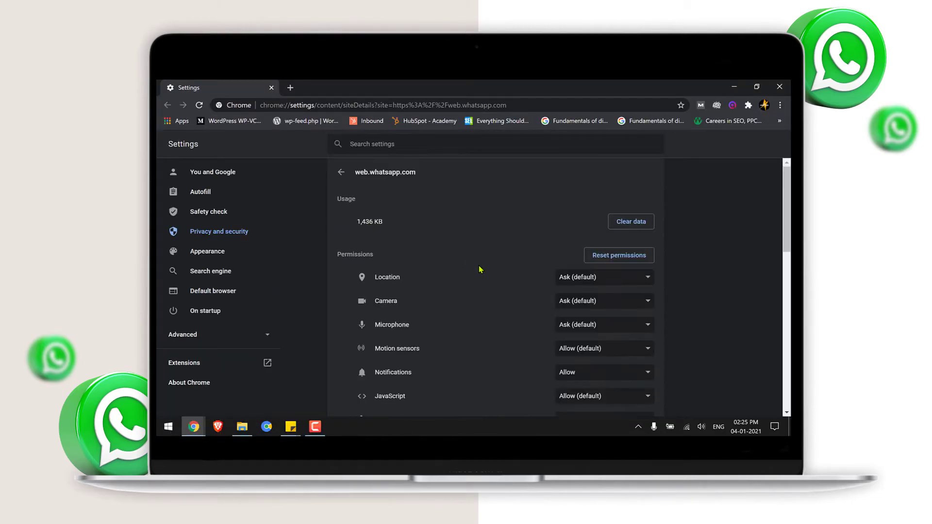
scroll(524, 301, down, 3)
scroll(524, 301, down, 1)
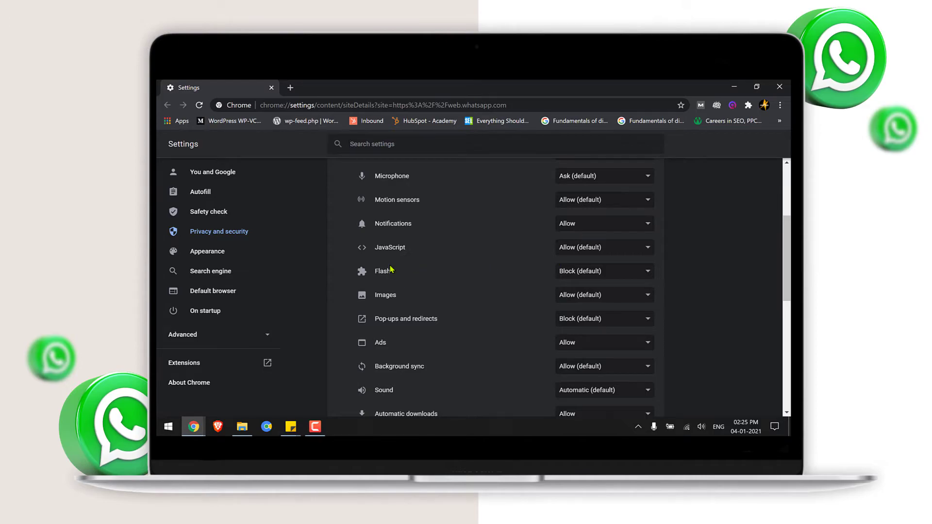
scroll(609, 218, up, 1)
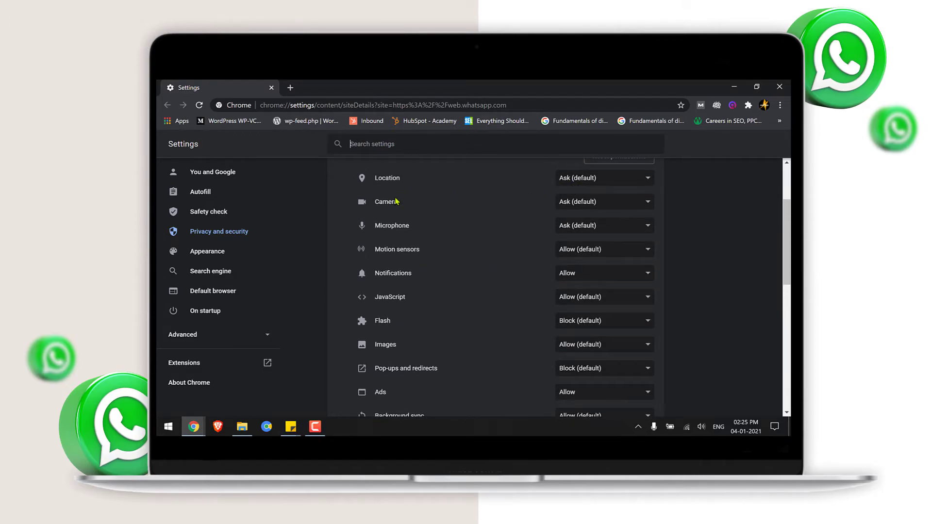
scroll(476, 245, down, 2)
scroll(391, 311, down, 1)
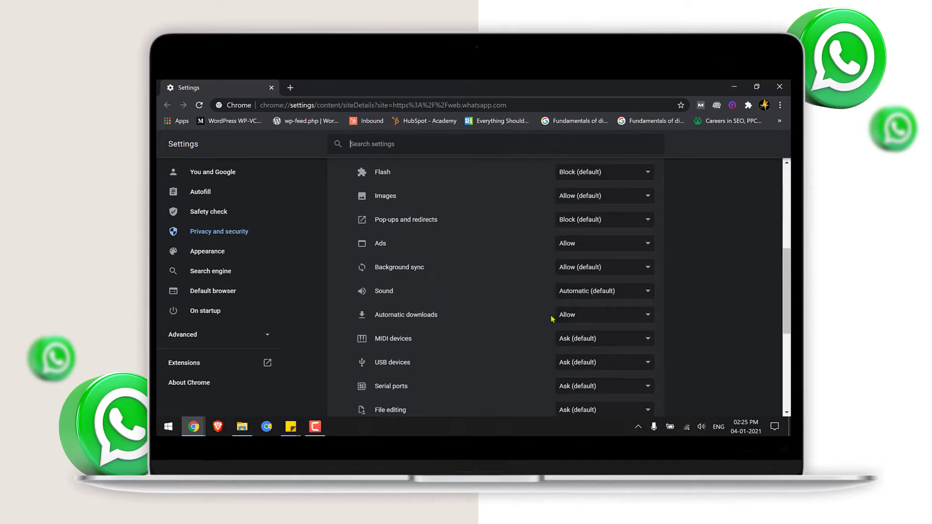
scroll(478, 318, down, 2)
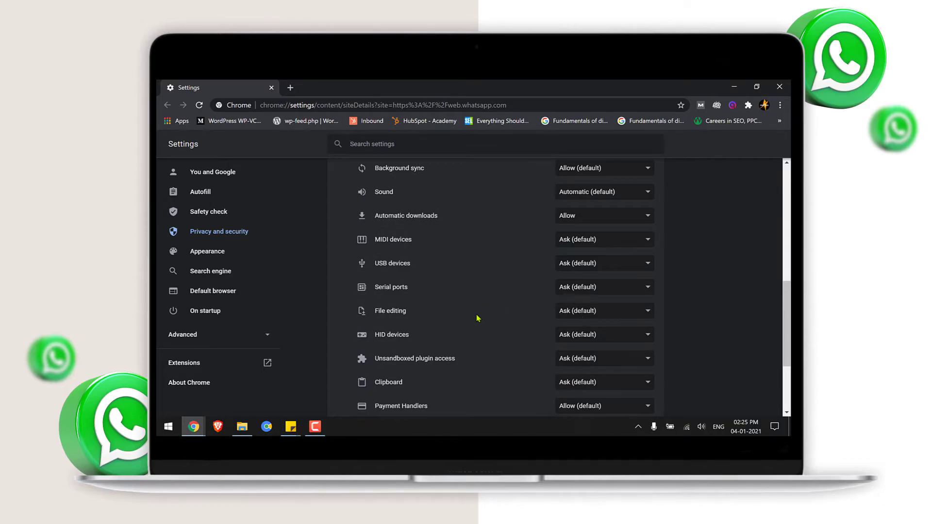
scroll(478, 317, down, 1)
scroll(476, 316, down, 2)
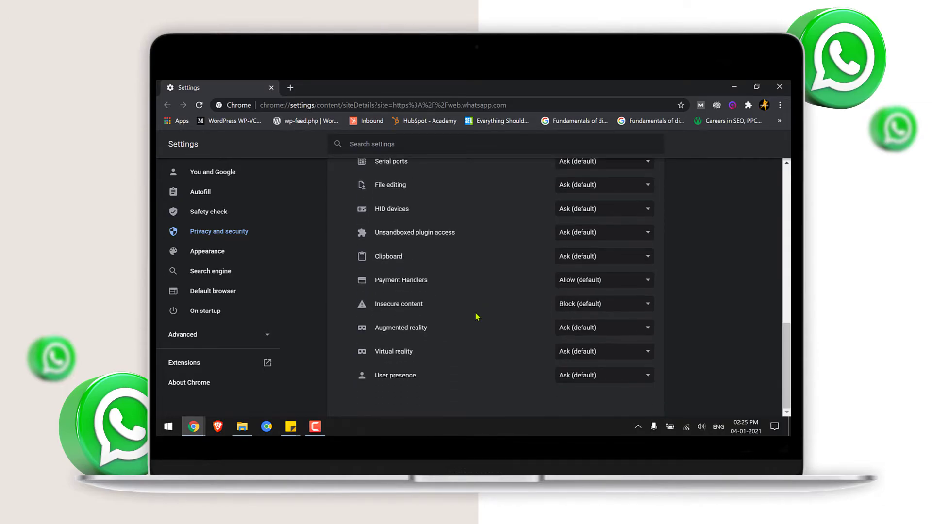
scroll(476, 316, up, 10)
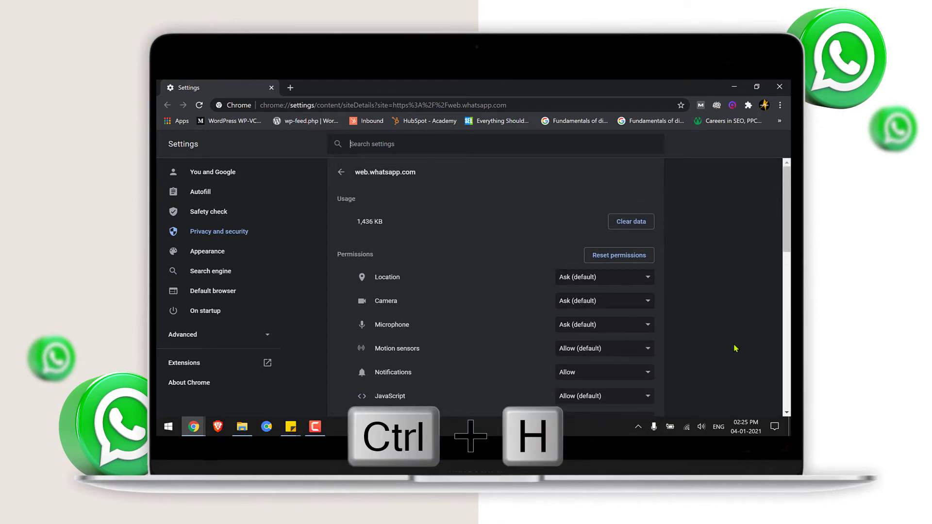
Step: Open the clear browsing data settings from Chrome's history page and review the advanced data types
key(ctrl+h)
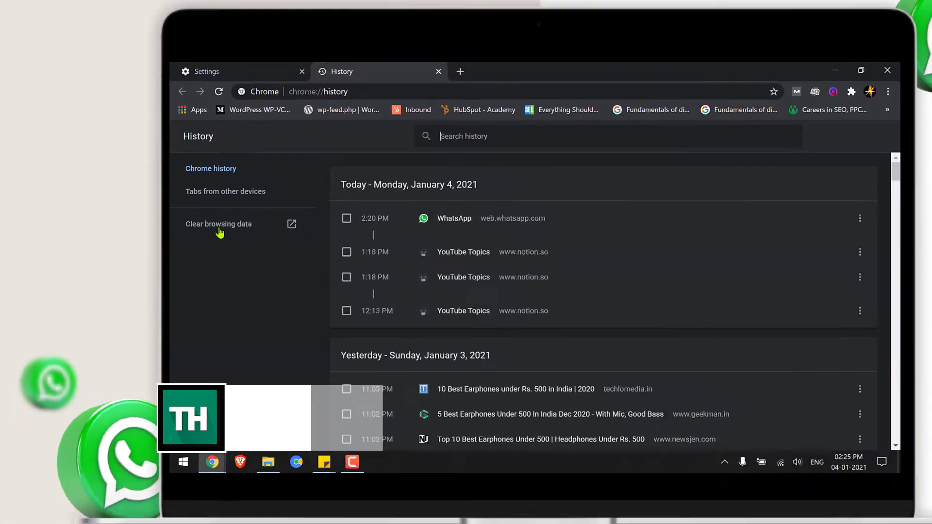
click(422, 272)
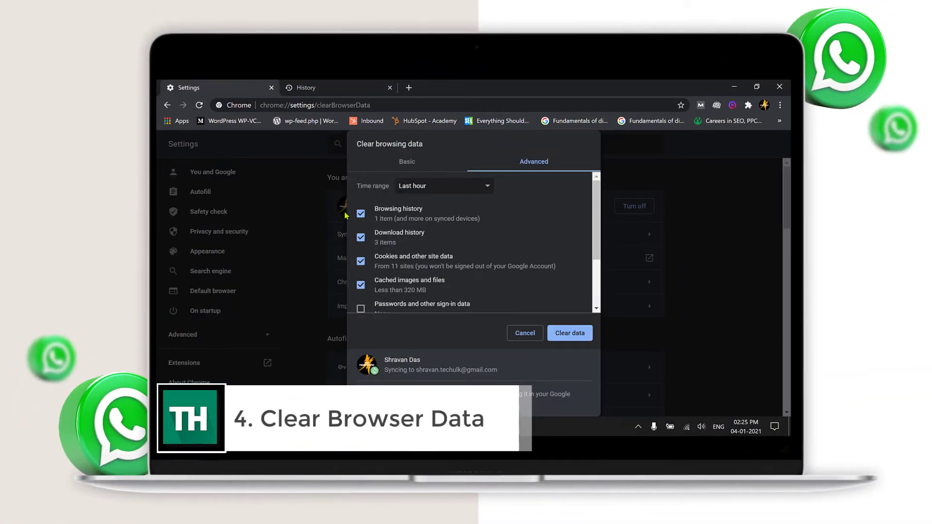
scroll(405, 251, down, 3)
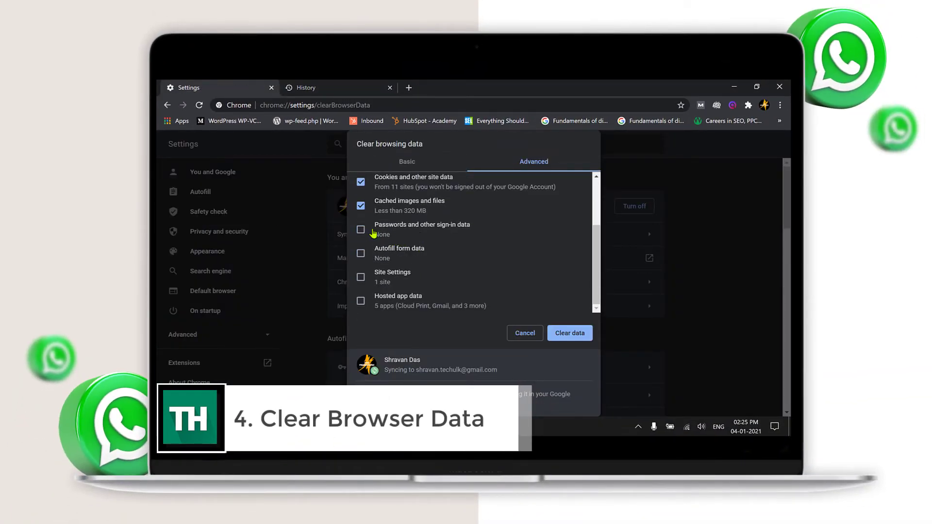
scroll(426, 254, up, 3)
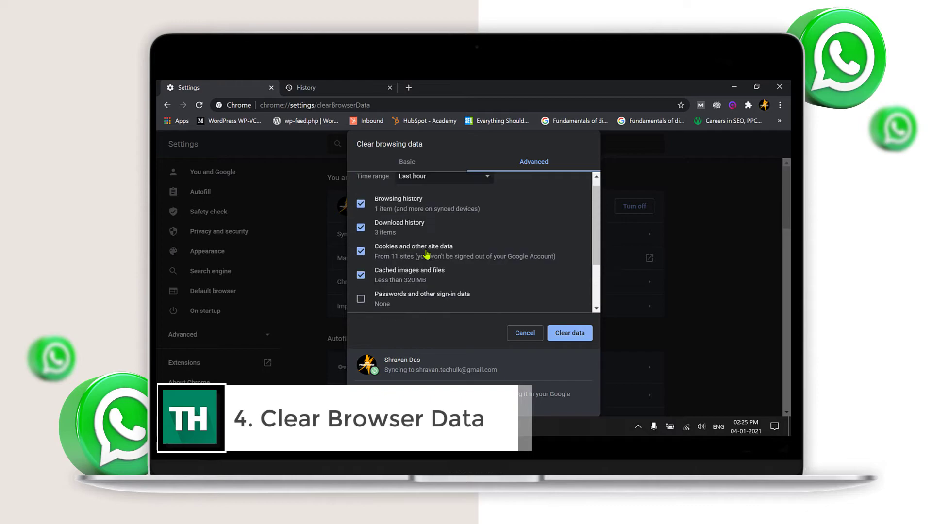
Step: Clear the browsing history, cookies and other site data, and cached images and files with the basic options for All time
click(402, 163)
click(360, 219)
click(361, 256)
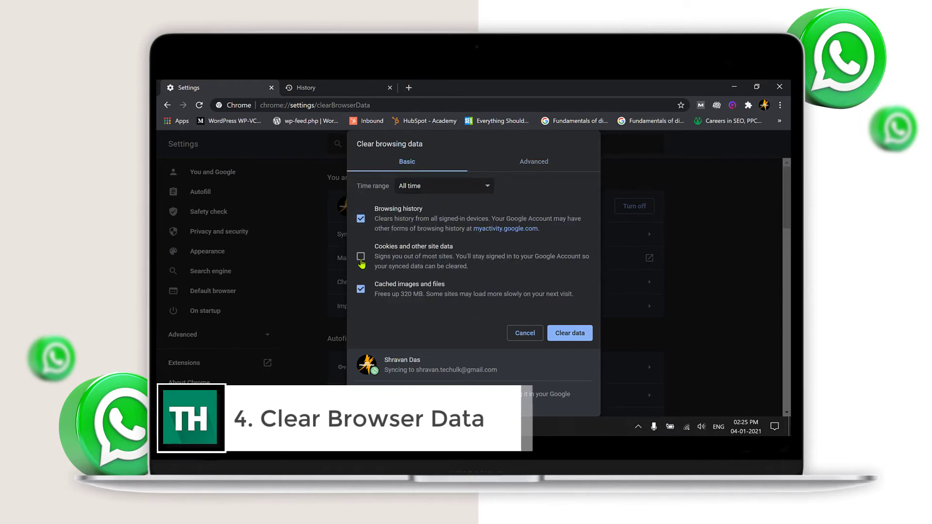
click(413, 187)
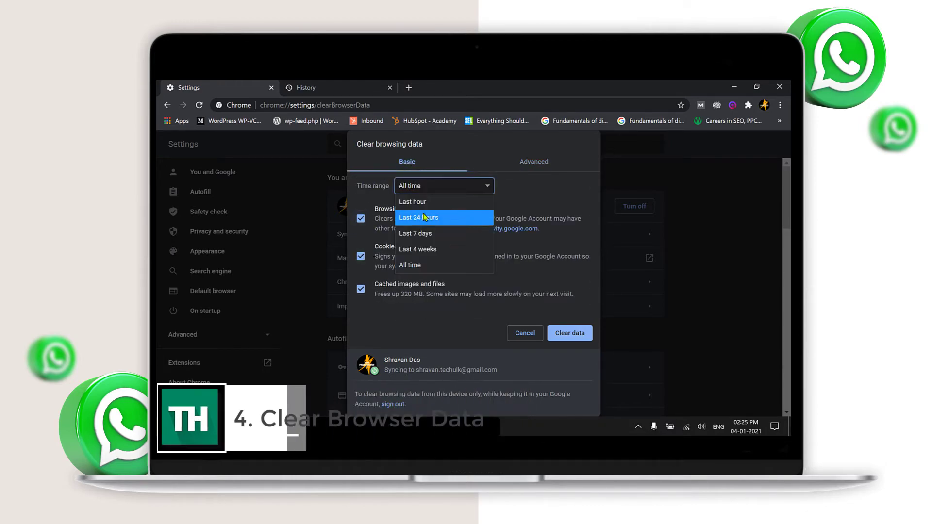
click(418, 267)
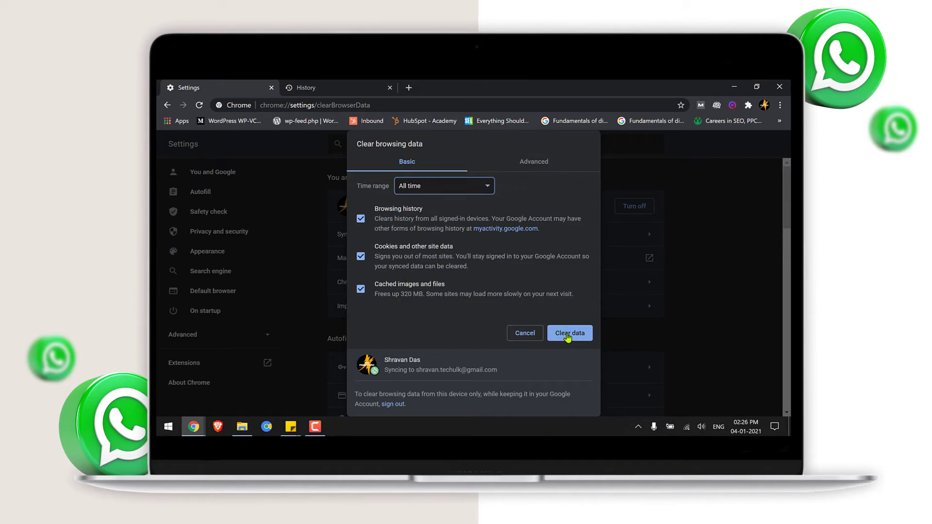
click(551, 335)
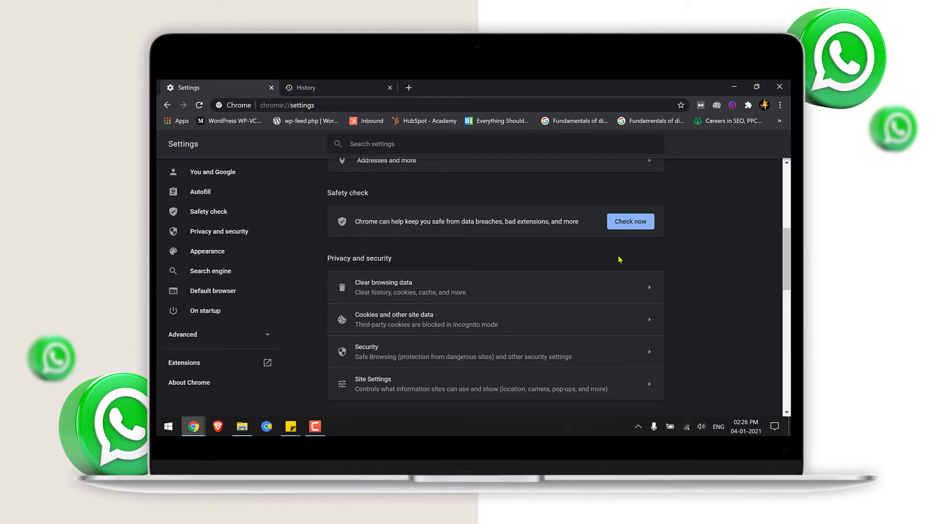
scroll(618, 259, up, 3)
scroll(618, 259, up, 2)
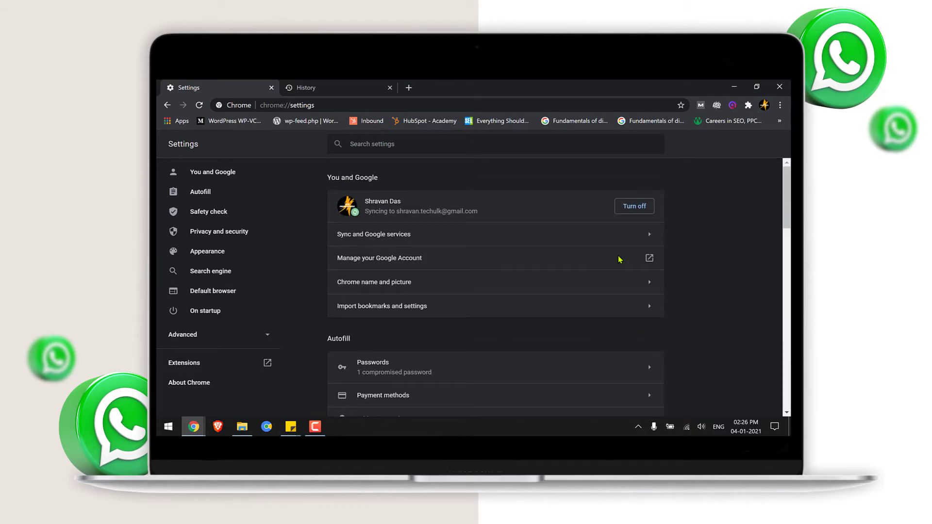
scroll(619, 260, down, 3)
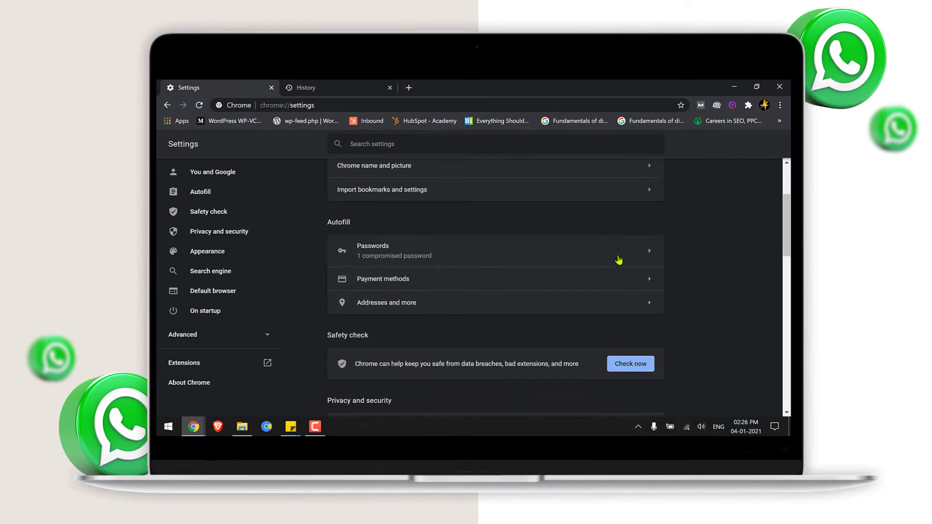
scroll(618, 259, down, 2)
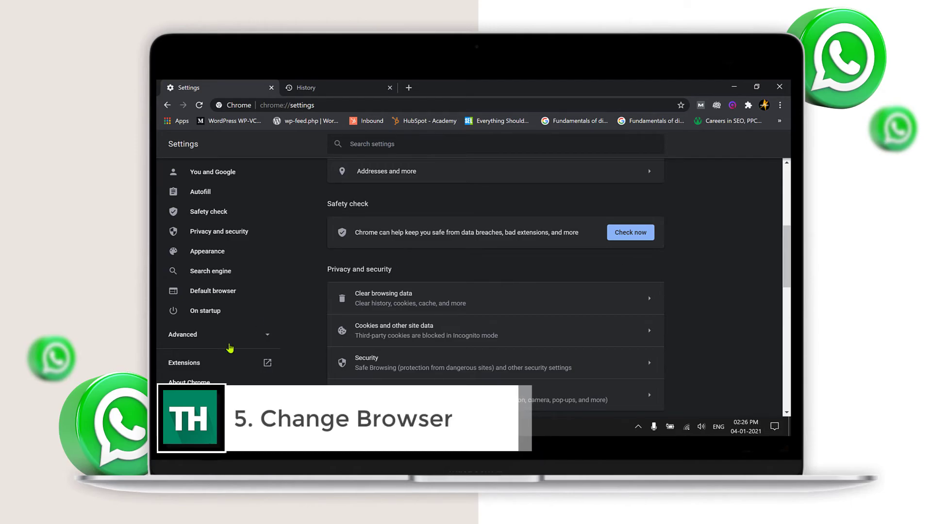
Step: Switch to the Incognito browser window that has the WhatsApp Web chat open
click(263, 427)
click(209, 368)
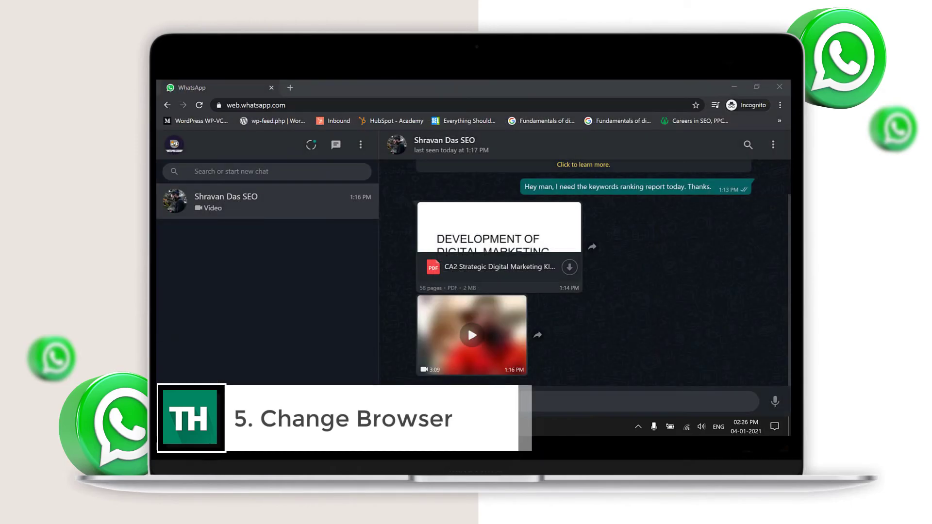